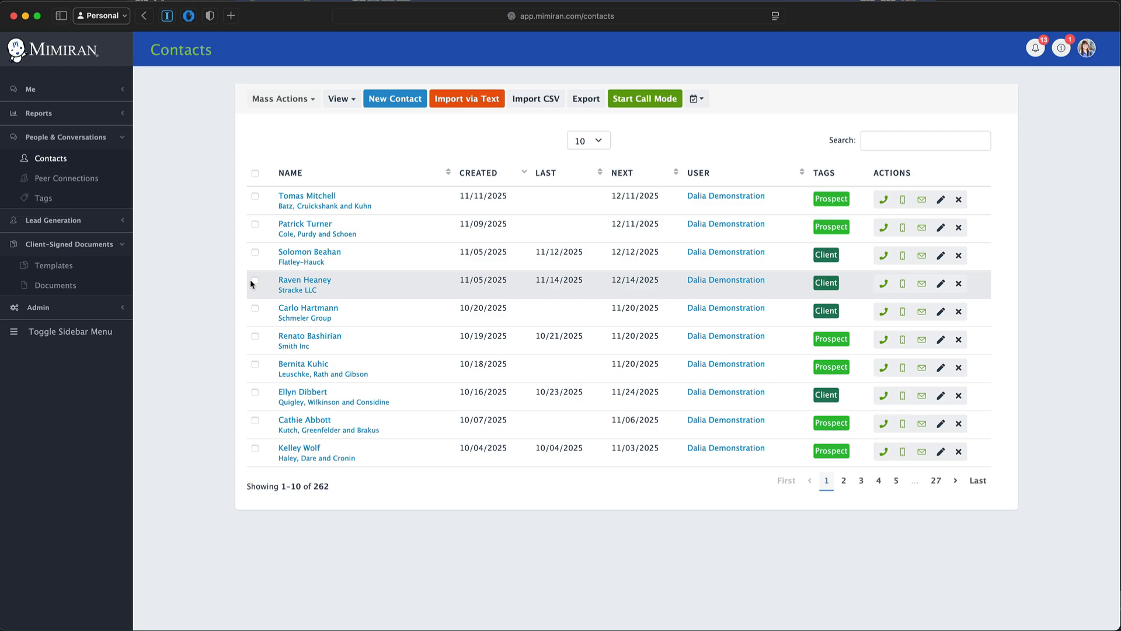
- On the Contacts page, start an Import via Text to add contacts from pasted text
click(459, 105)
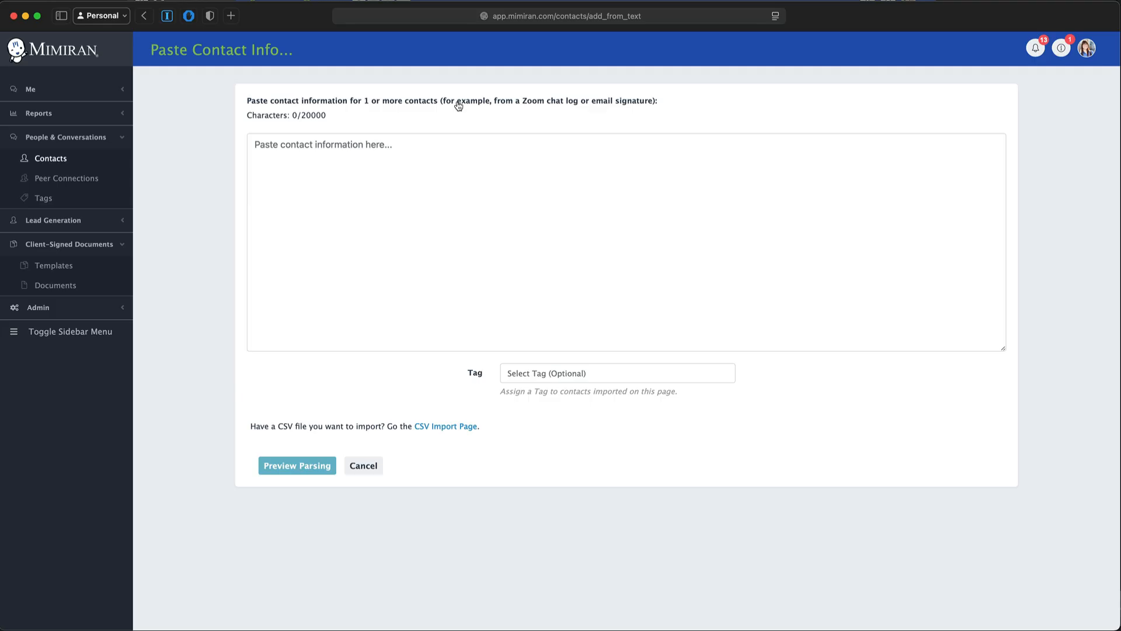
- Paste the 751-character Zoom chat log and assign the Partner tag to all imported contacts
click(607, 226)
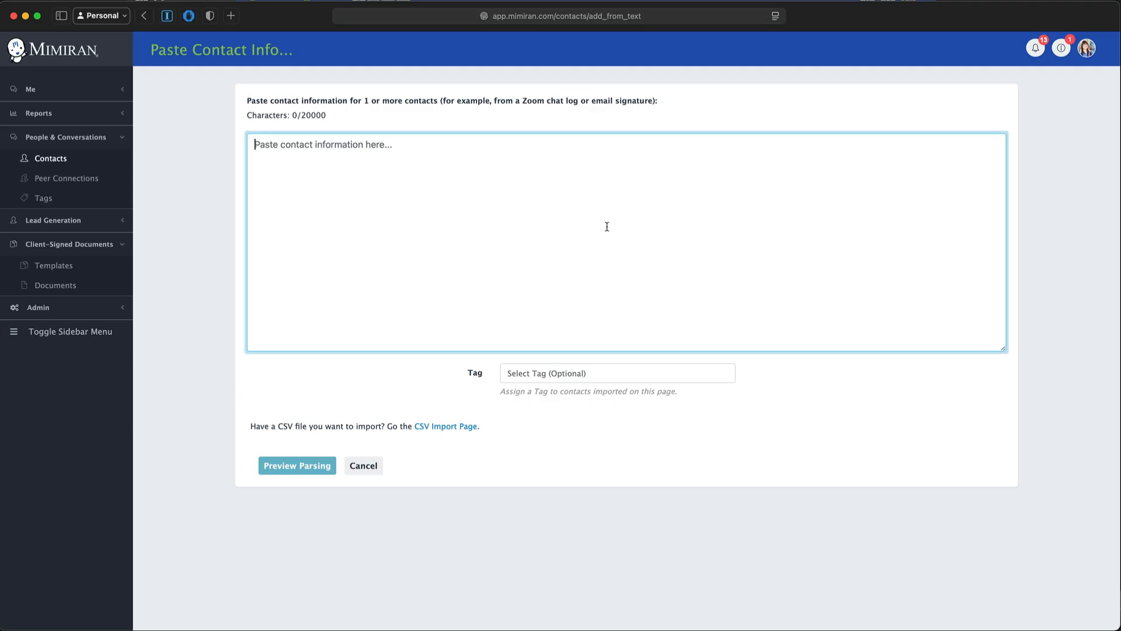
key(super+v)
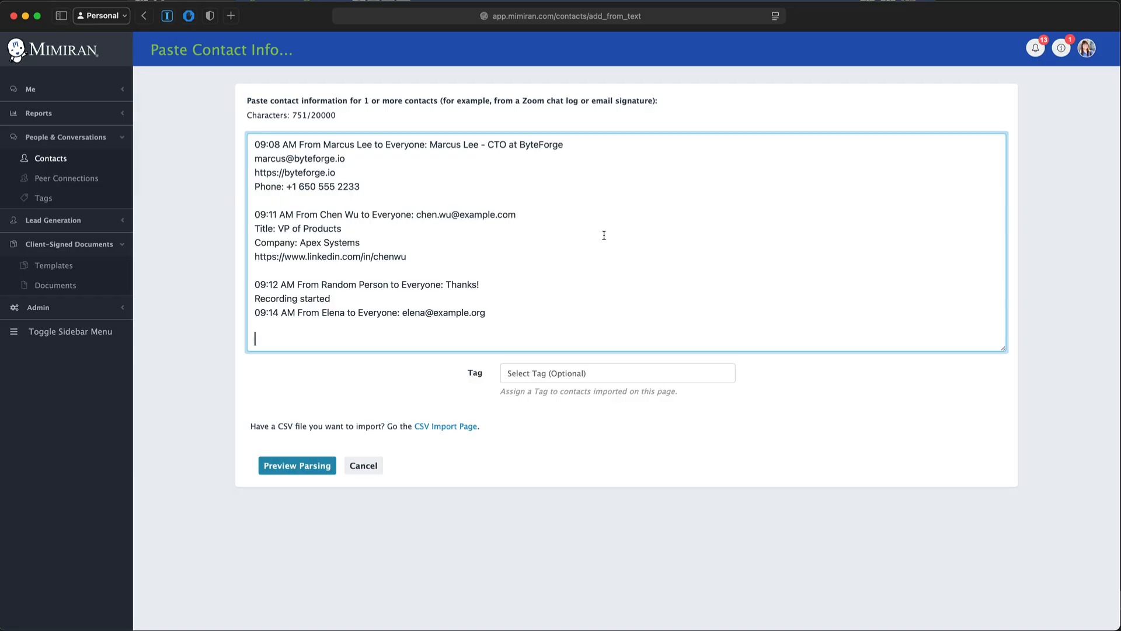
click(557, 375)
text(part)
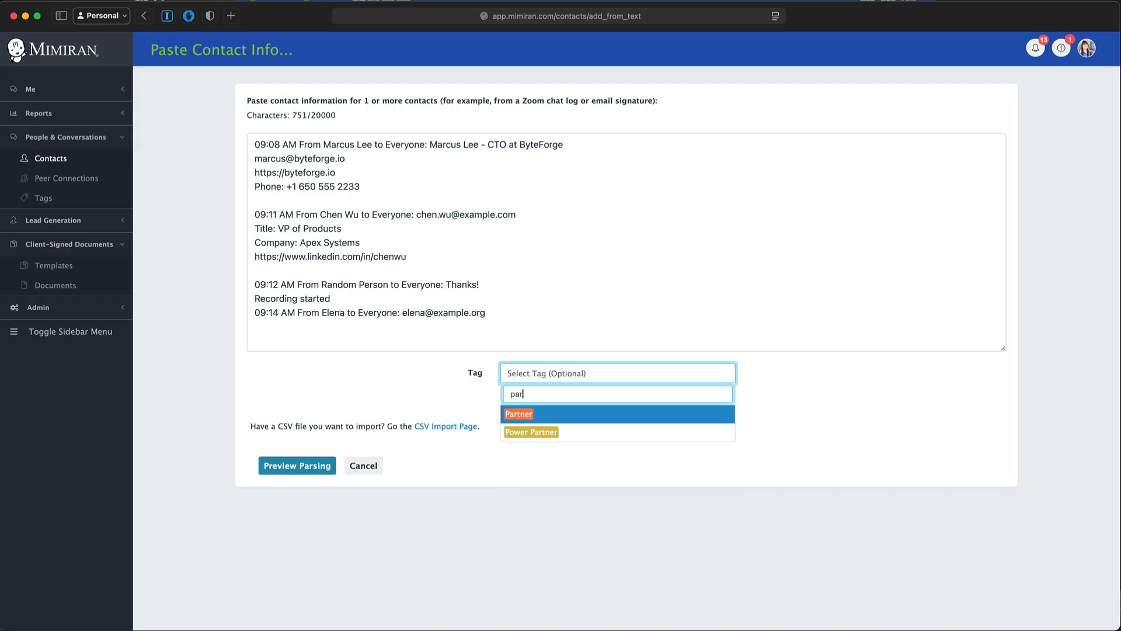
click(571, 415)
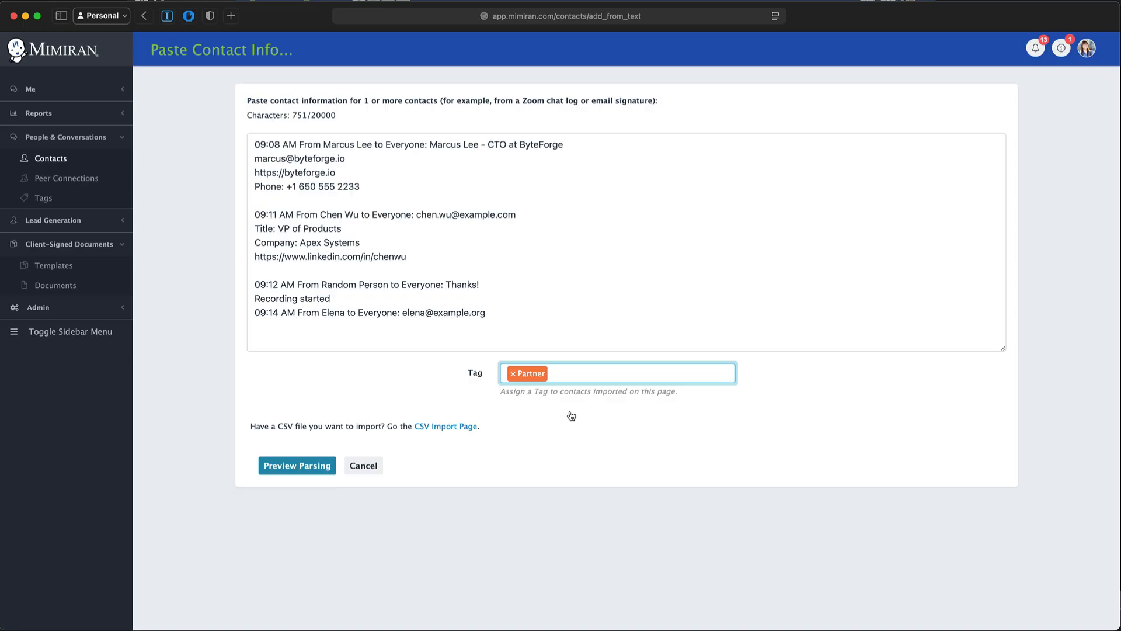
- Preview the parsing of four contacts and set Contact 1's Ideal Client to Dentists
click(294, 471)
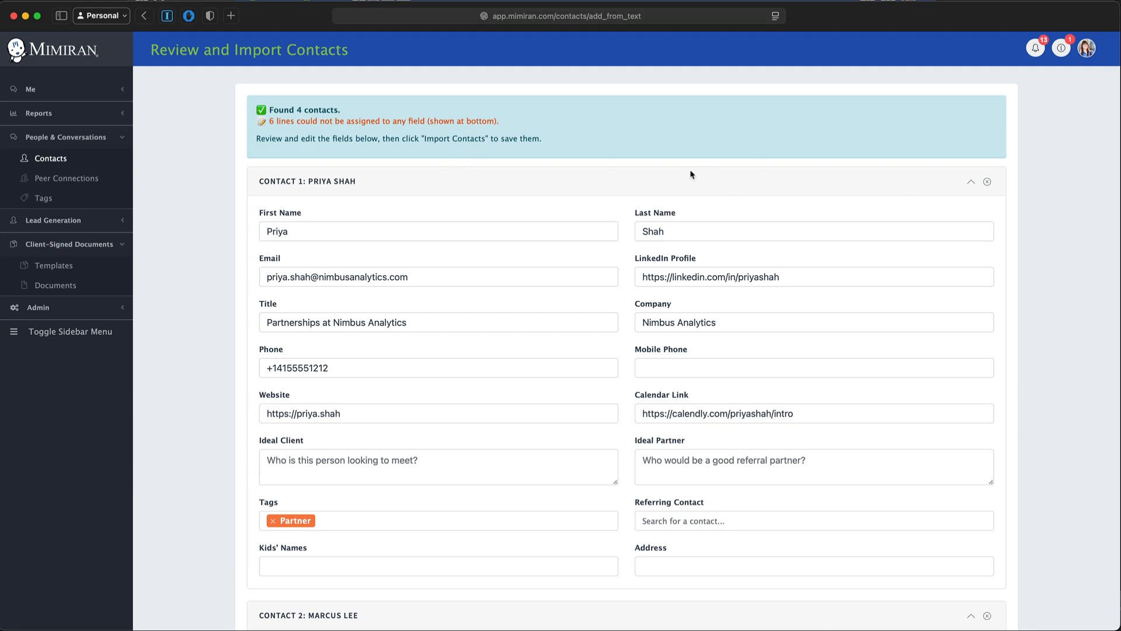
scroll(497, 414, down, 1)
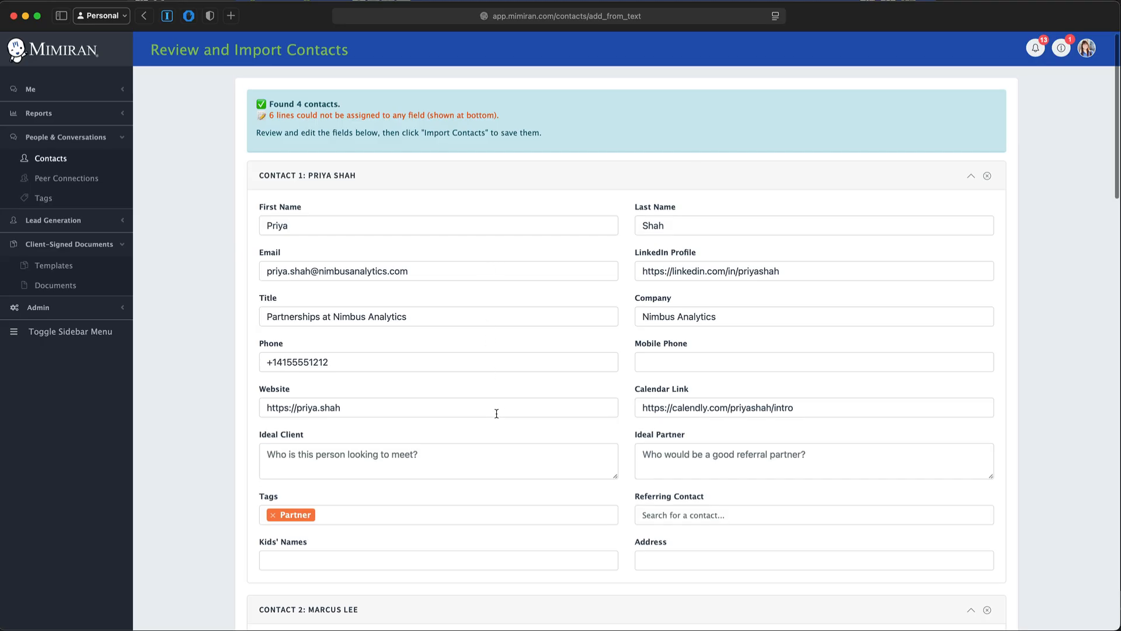
scroll(496, 415, down, 1)
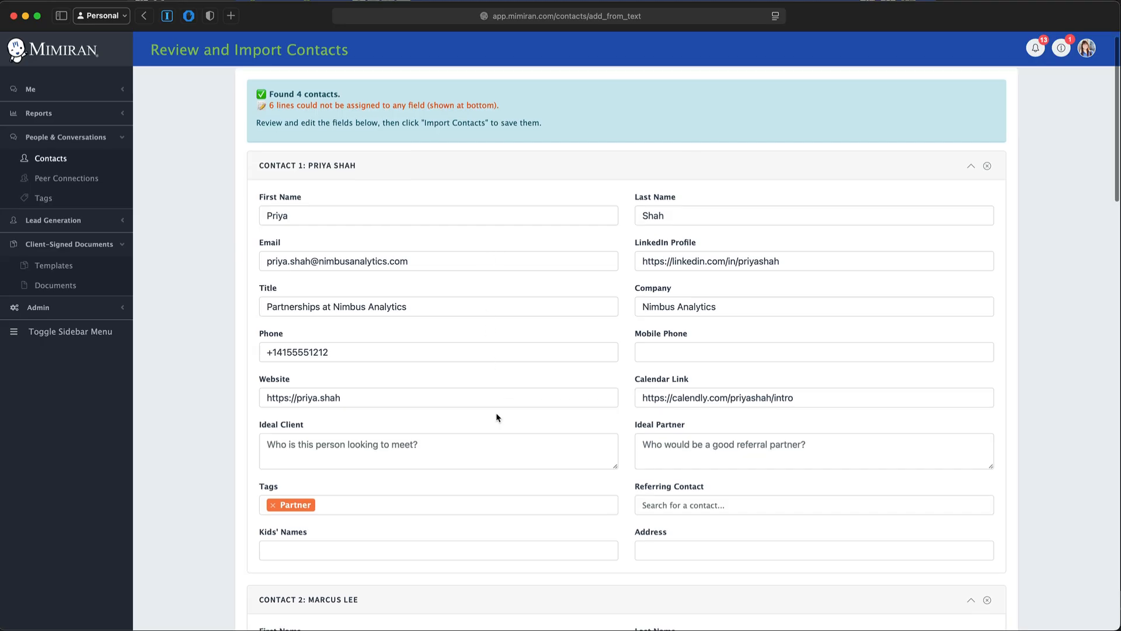
click(394, 445)
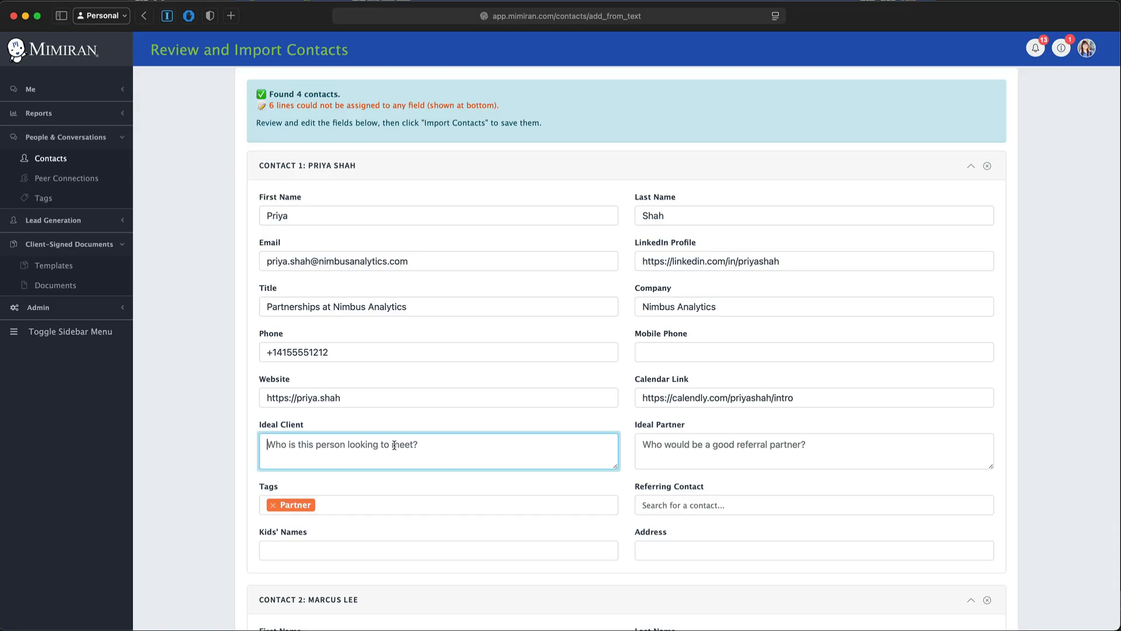
text(Dentists)
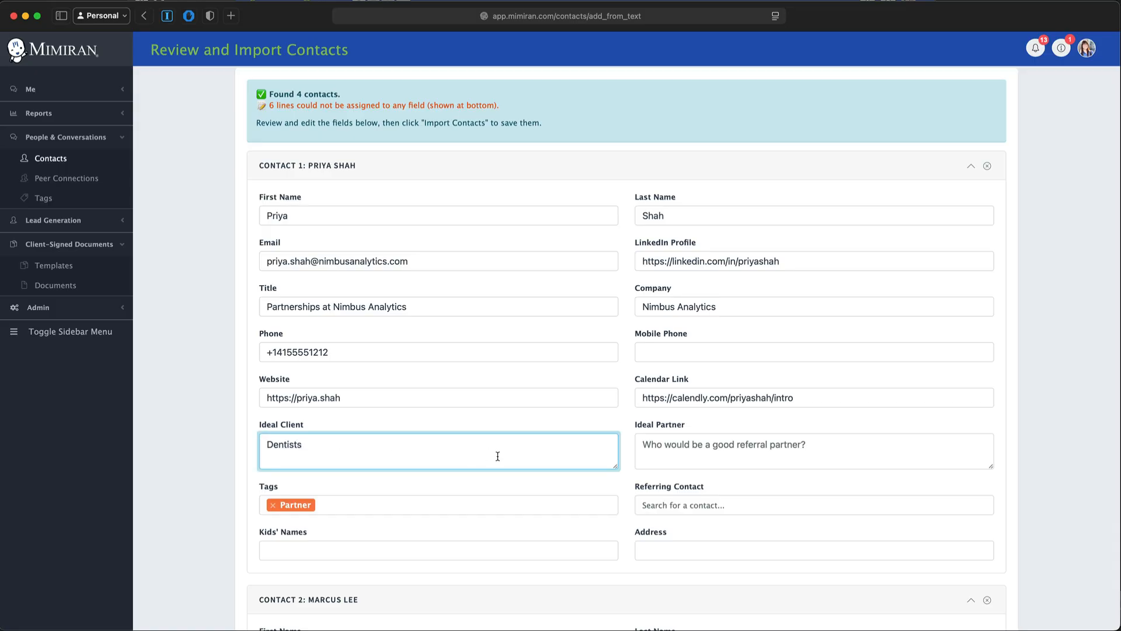
- Replace Contact 1's Partner tag with Prospect
scroll(498, 456, down, 1)
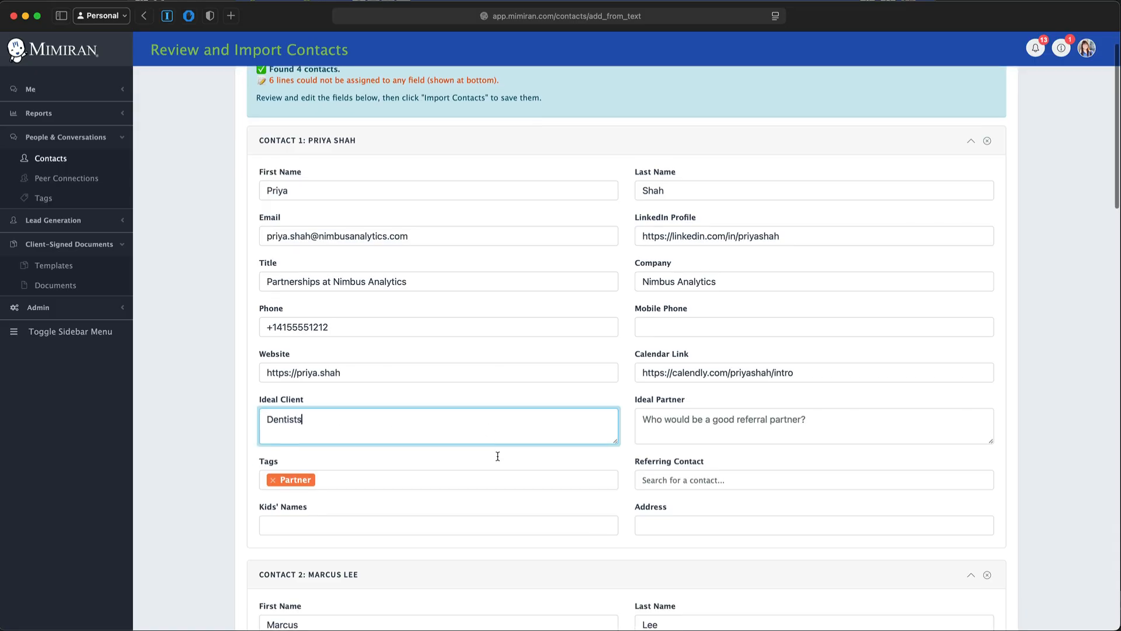
click(273, 478)
text(pros)
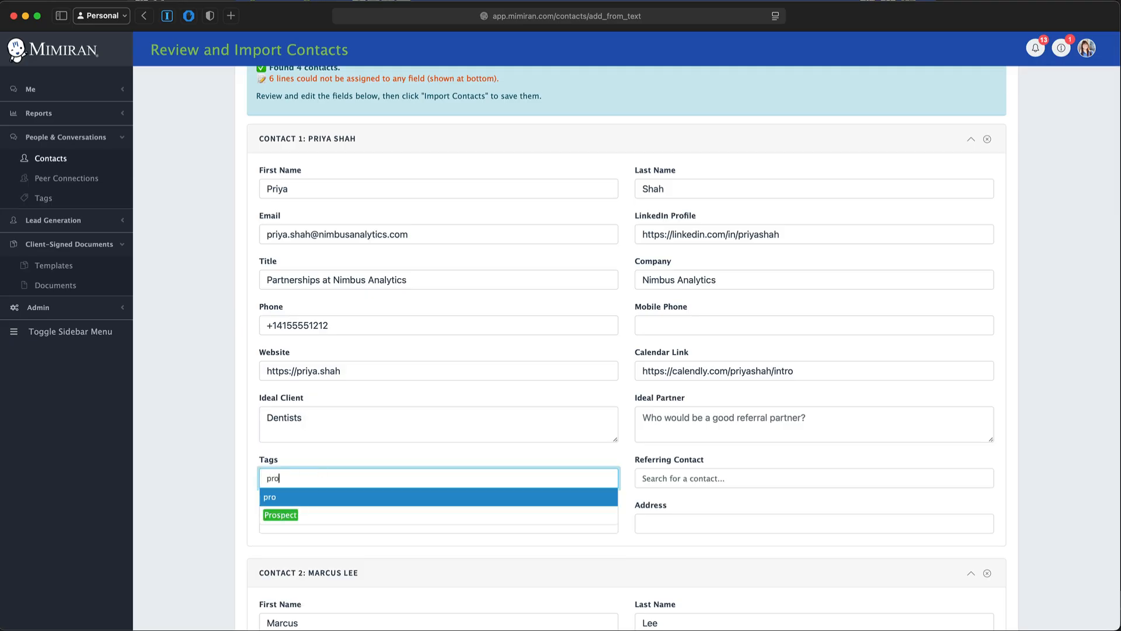
click(320, 516)
- Replace Contact 4's misparsed name 'AM From' with the person's real first and last name
scroll(485, 471, down, 5)
scroll(485, 472, down, 10)
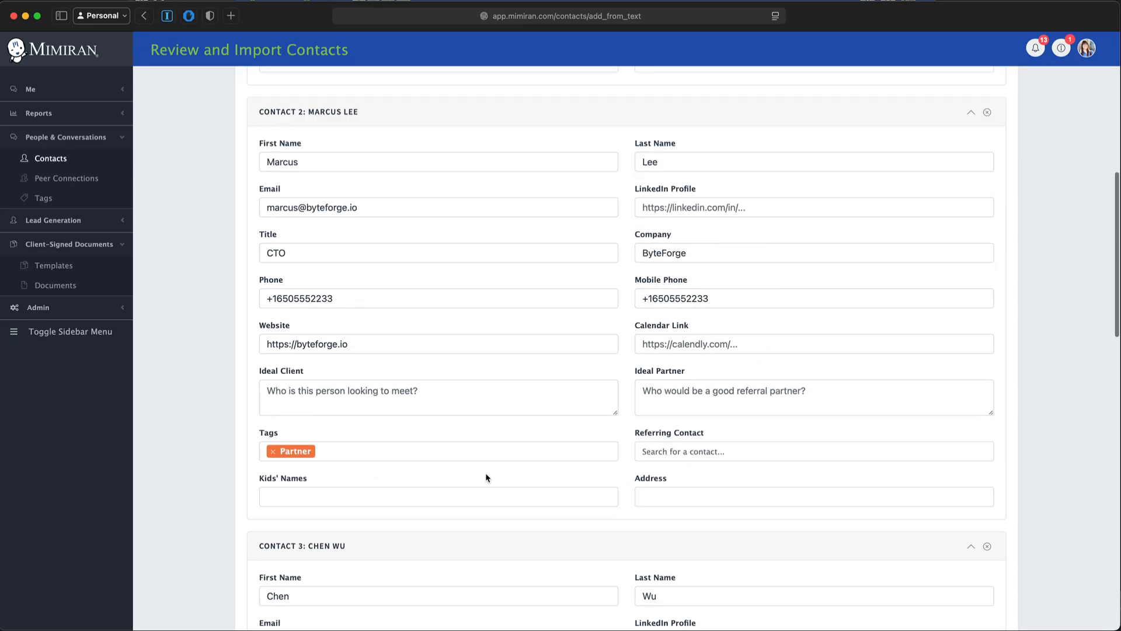
scroll(485, 473, down, 7)
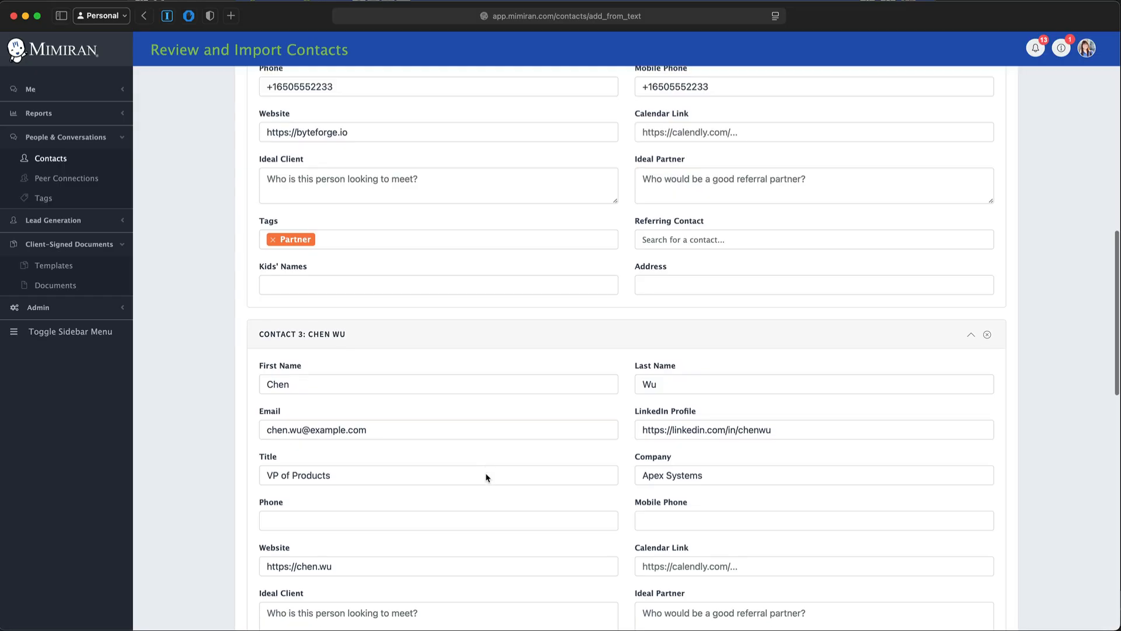
scroll(485, 472, down, 2)
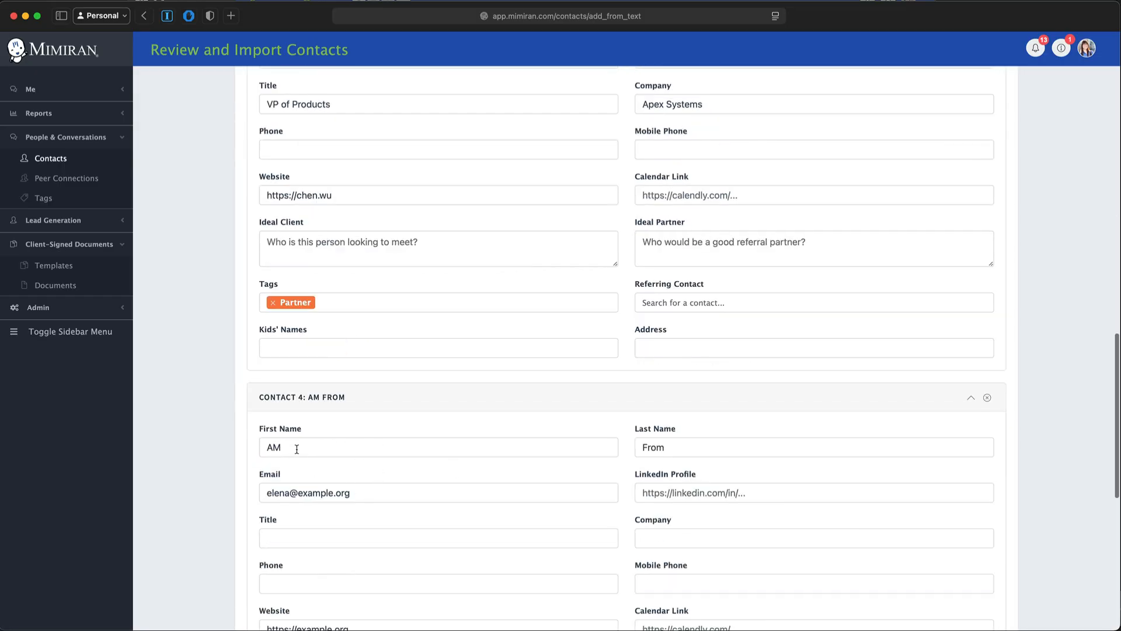
drag(297, 449, 247, 452)
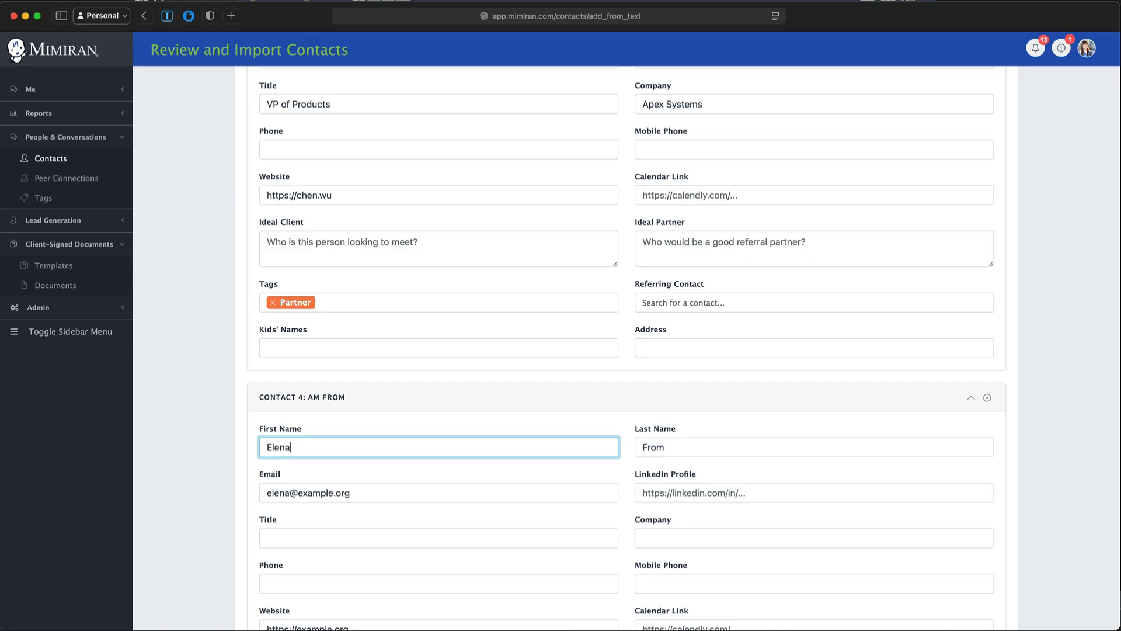
key(Tab)
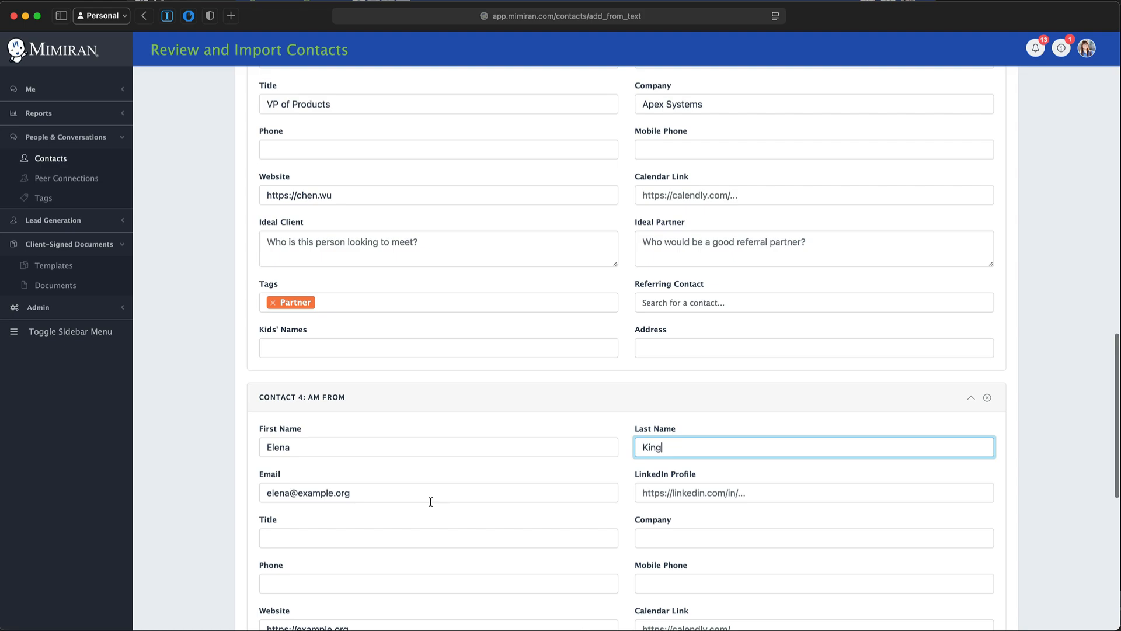
scroll(430, 502, down, 6)
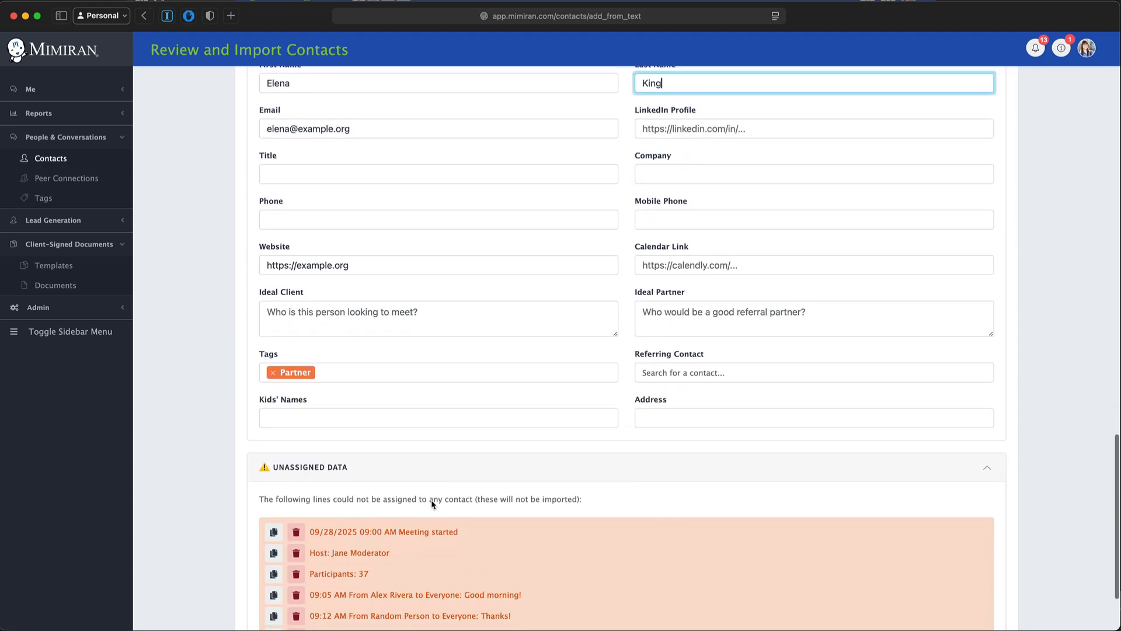
scroll(432, 503, down, 2)
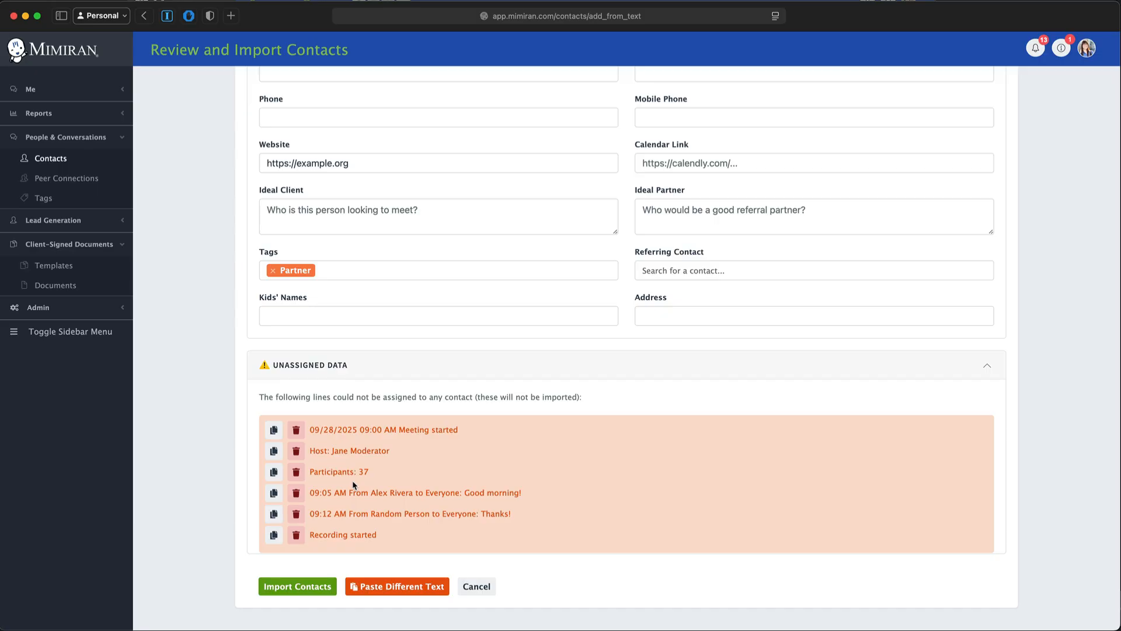
click(305, 587)
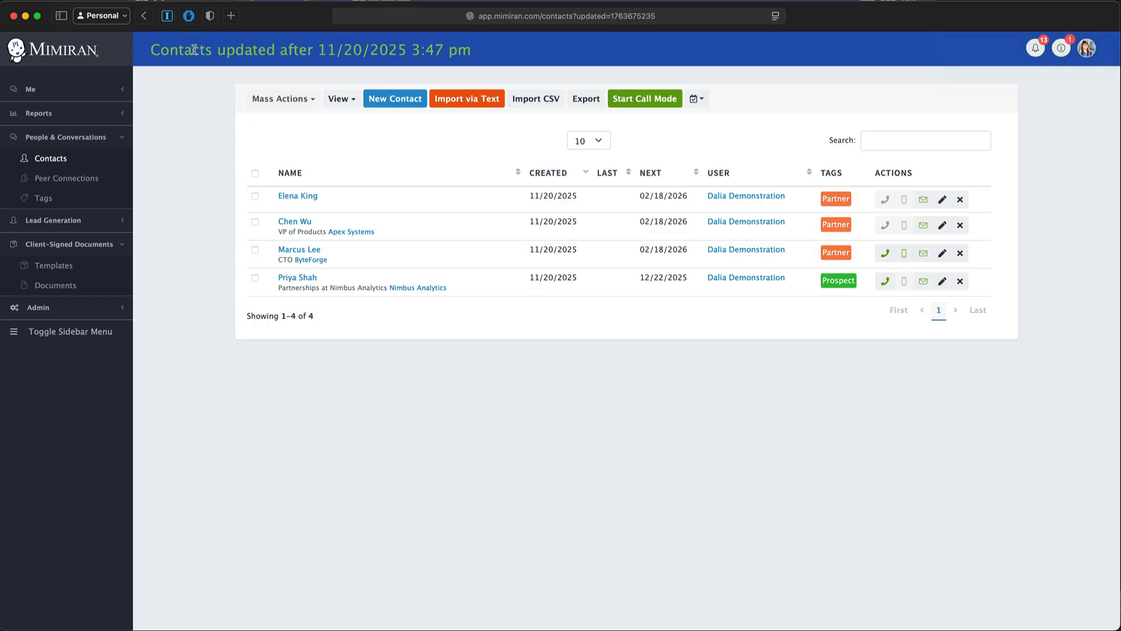
- Select all four imported contacts and bring up the Mass Actions dropdown
drag(192, 50, 445, 47)
click(584, 509)
click(256, 173)
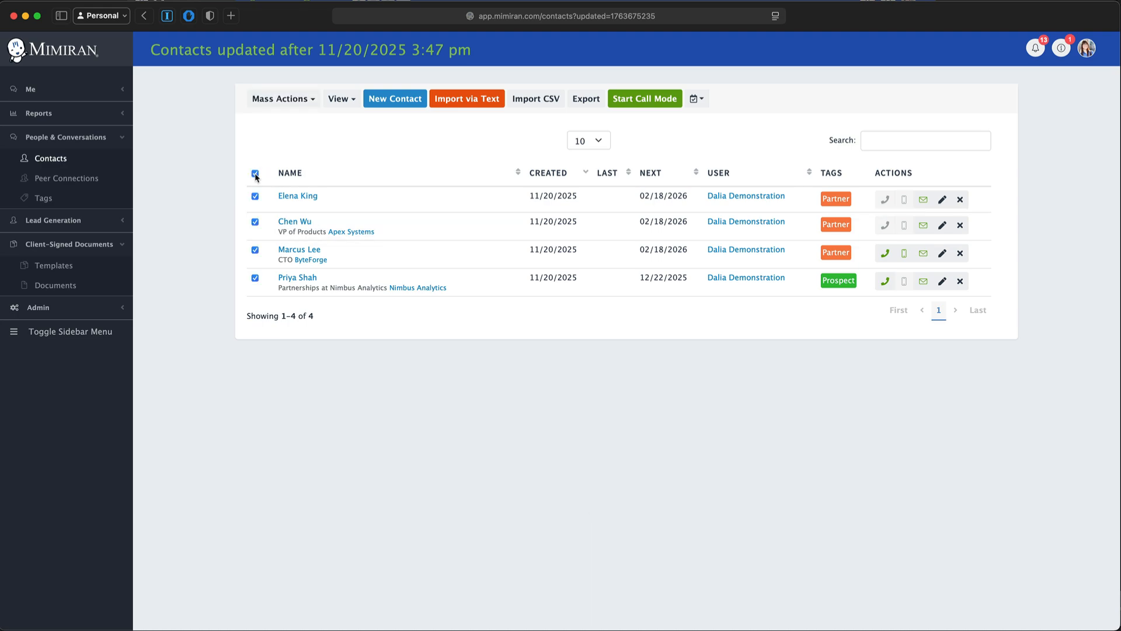
click(297, 101)
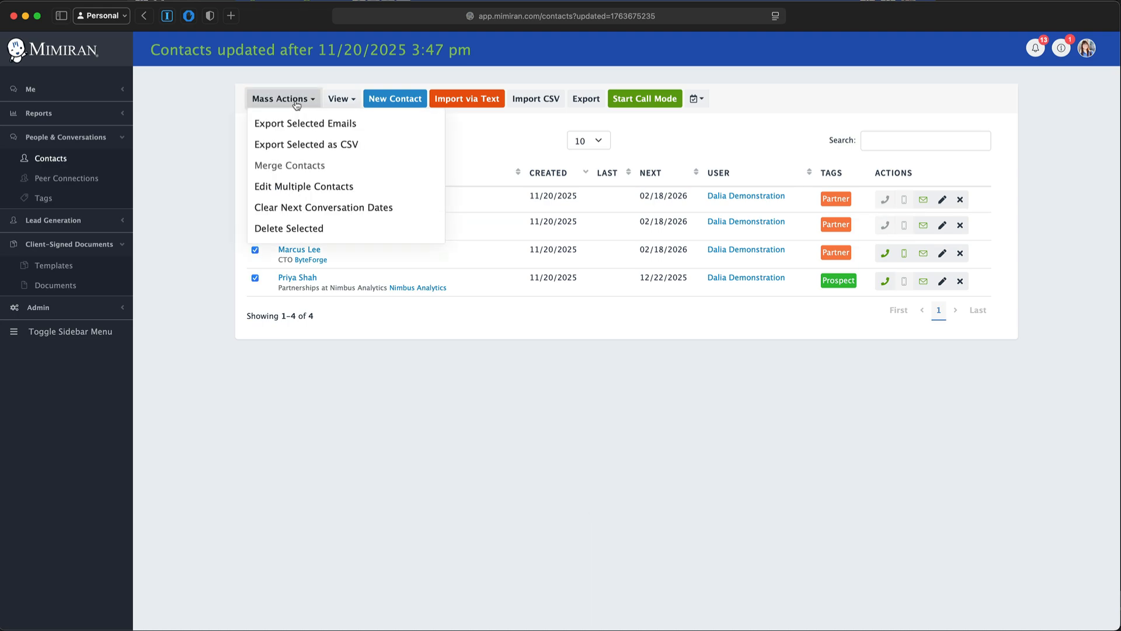